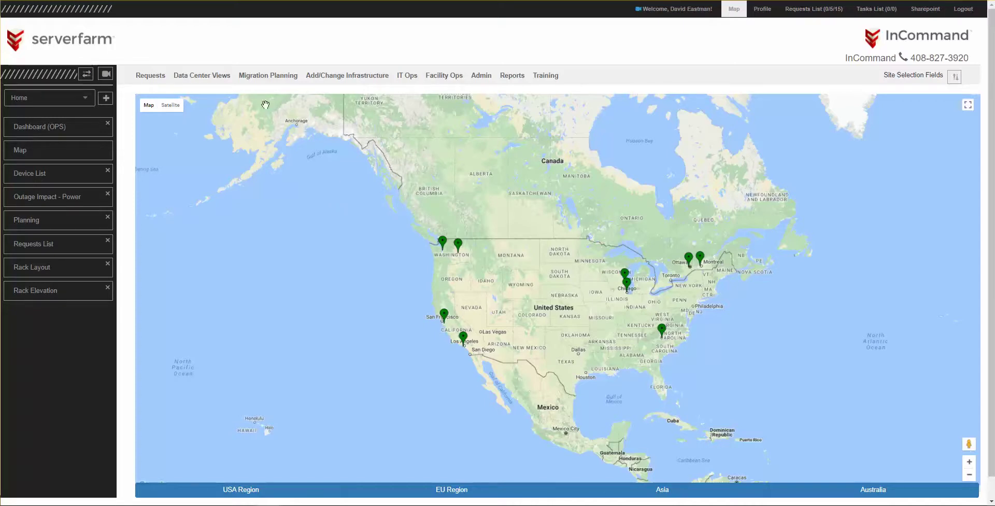
# Replace the site map with the DemoCage Rack Elevation view from Data Center Views
pyautogui.click(201, 76)
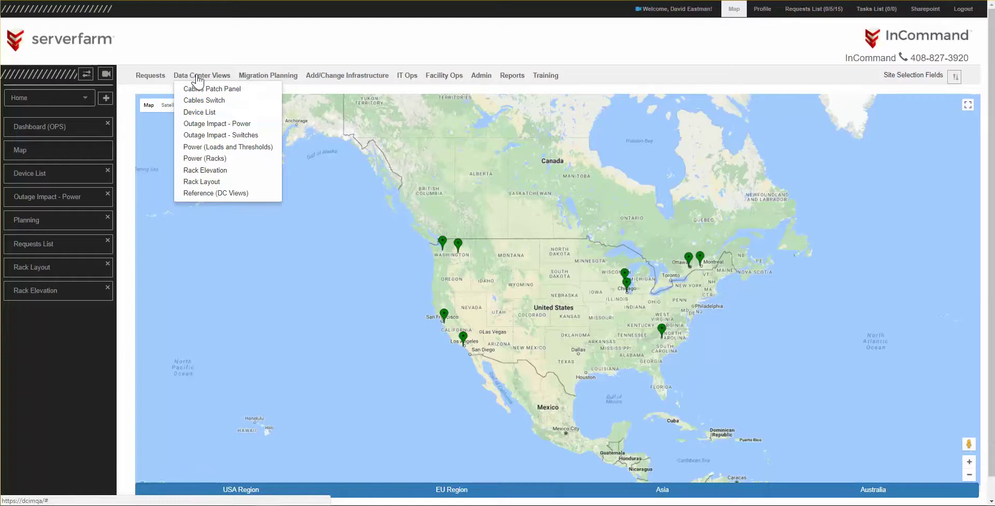
pyautogui.click(195, 173)
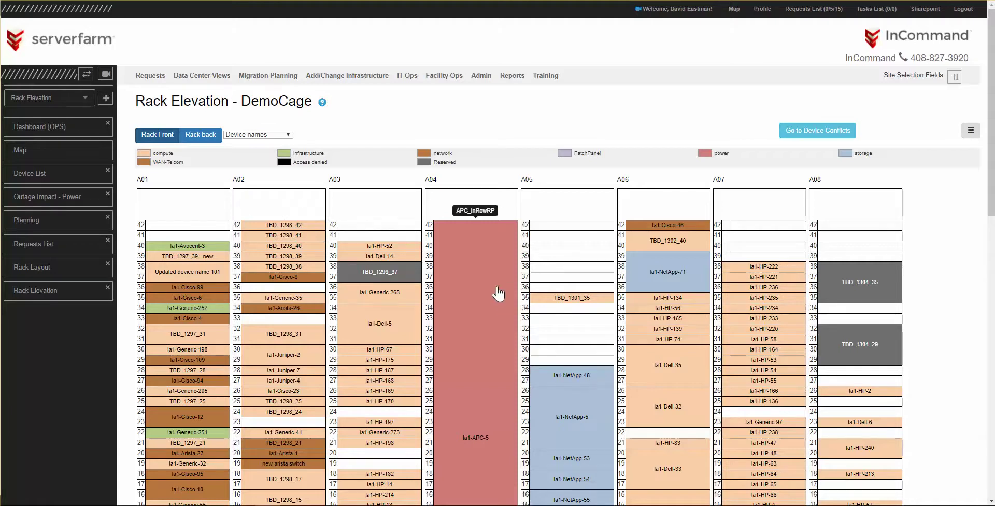
pyautogui.scroll(-2, 504, 287)
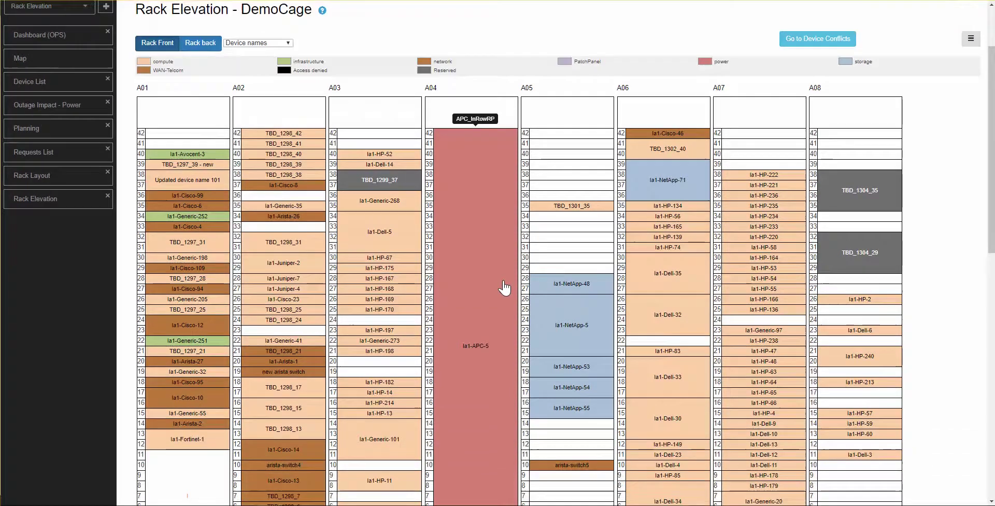
pyautogui.scroll(-2, 505, 288)
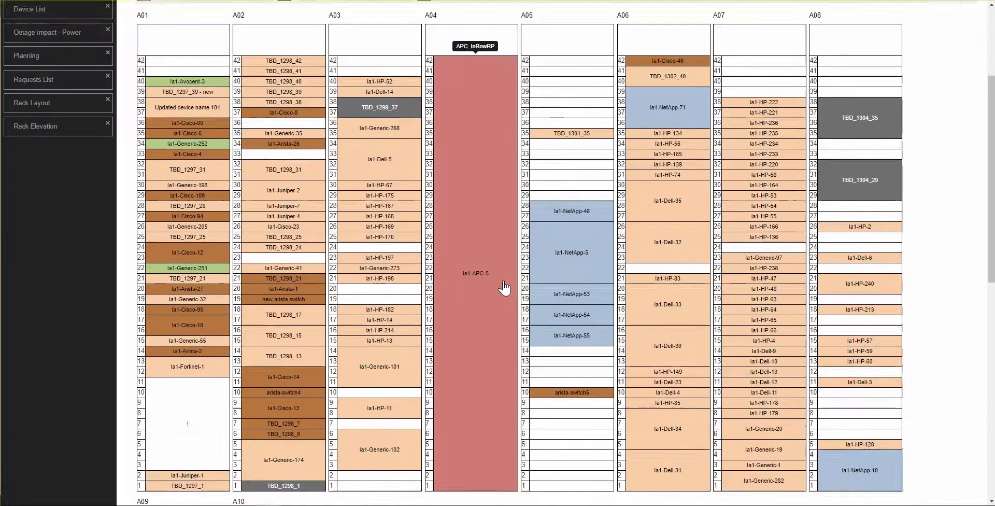
pyautogui.scroll(2, 505, 287)
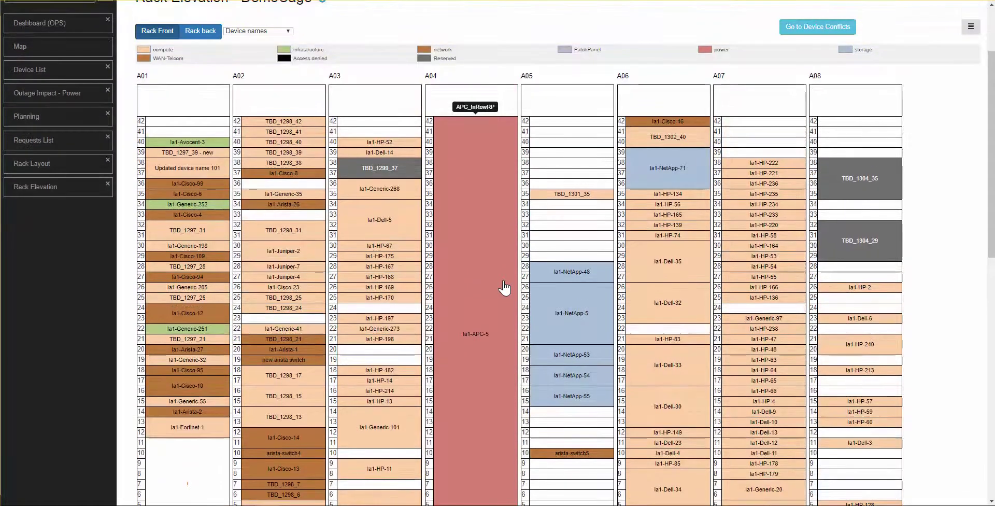
pyautogui.scroll(1, 504, 288)
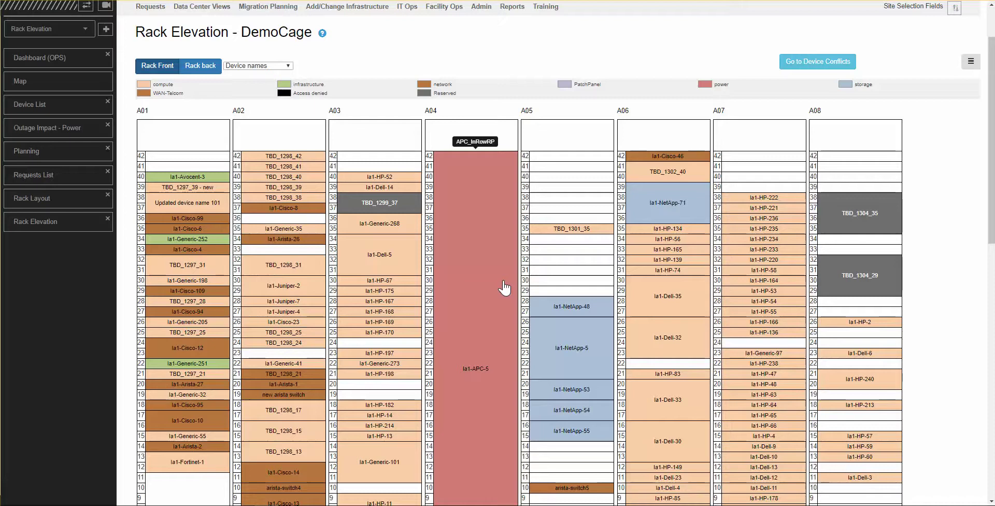
pyautogui.click(323, 33)
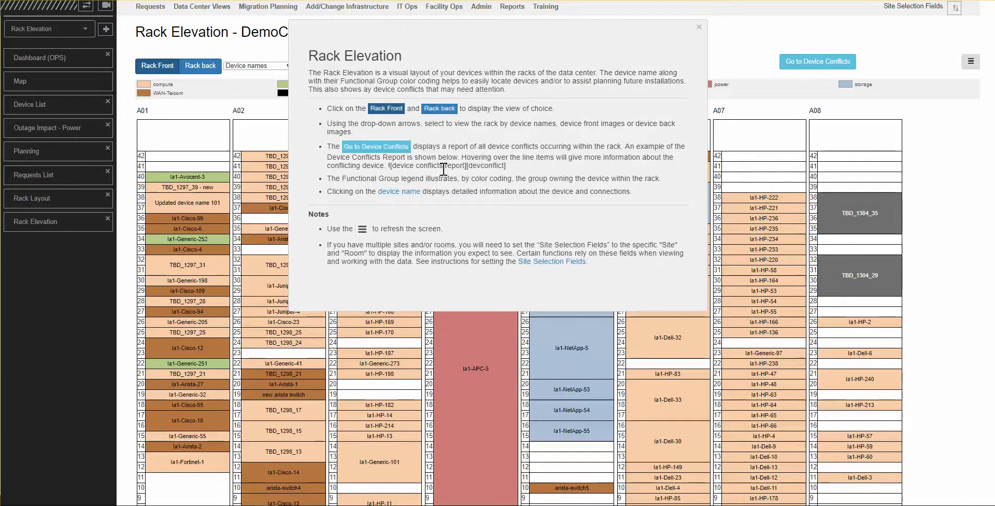
pyautogui.click(698, 27)
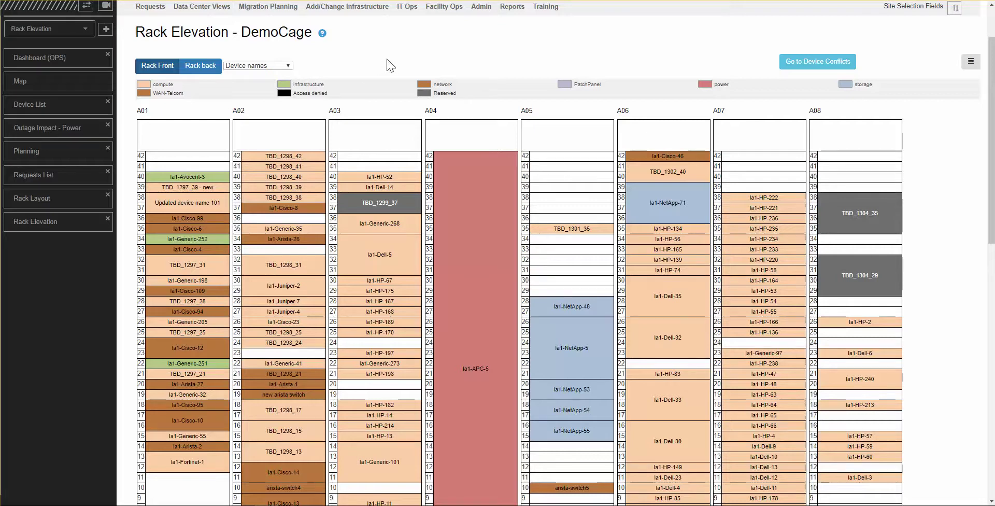
pyautogui.click(155, 70)
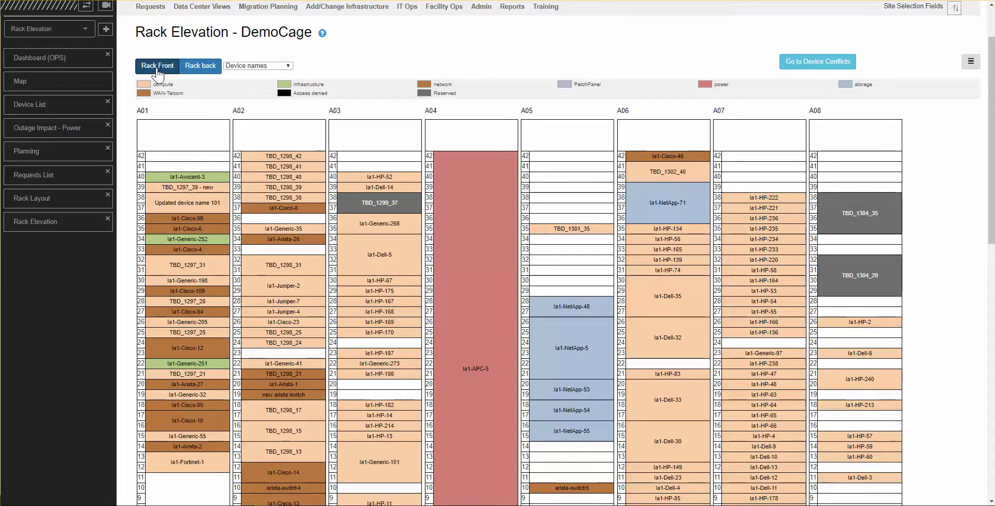
# Switch DemoCage to the rack back view and scroll through the rear racks
pyautogui.click(196, 69)
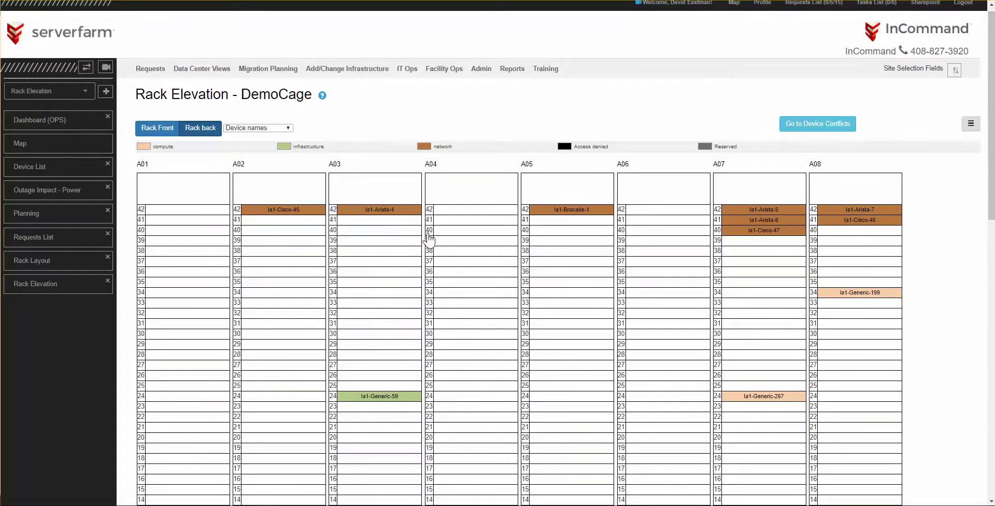
pyautogui.scroll(-4, 428, 238)
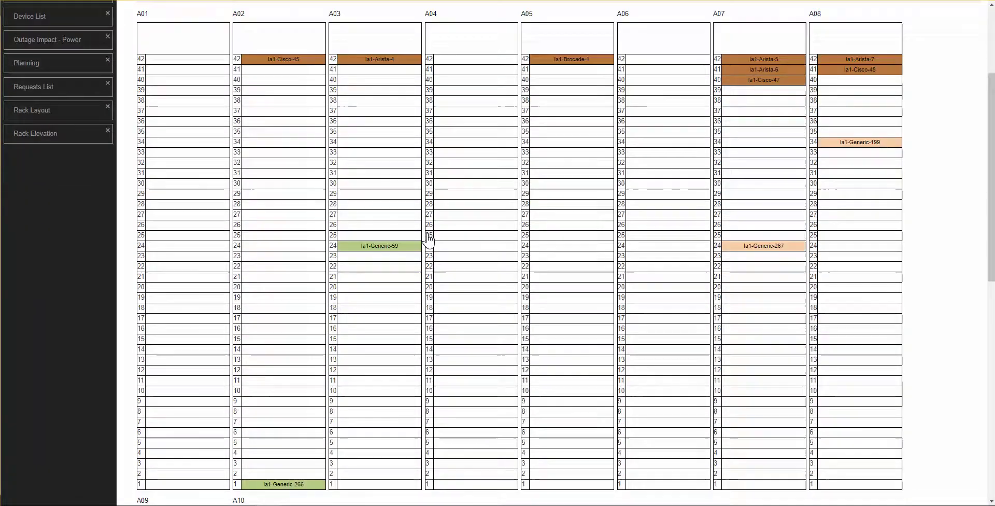
pyautogui.scroll(1, 428, 239)
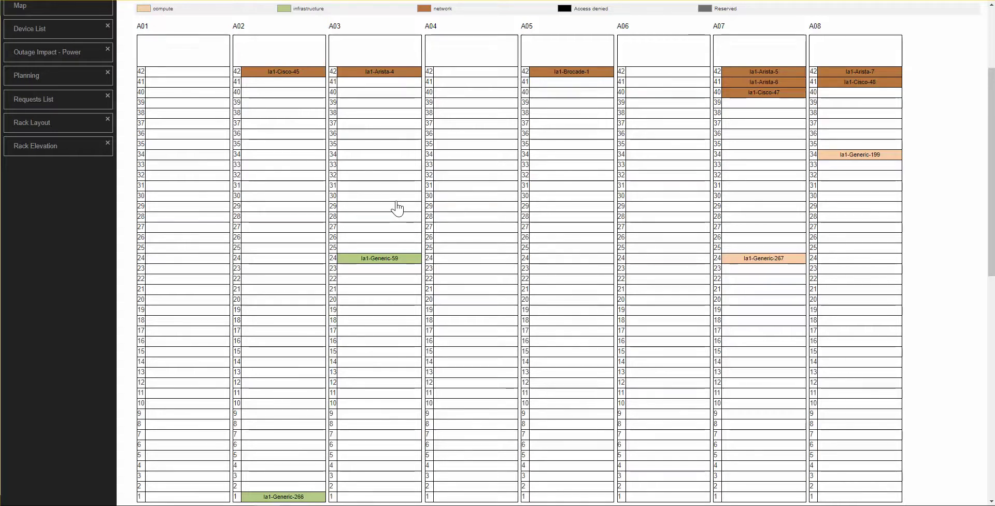
pyautogui.scroll(3, 398, 208)
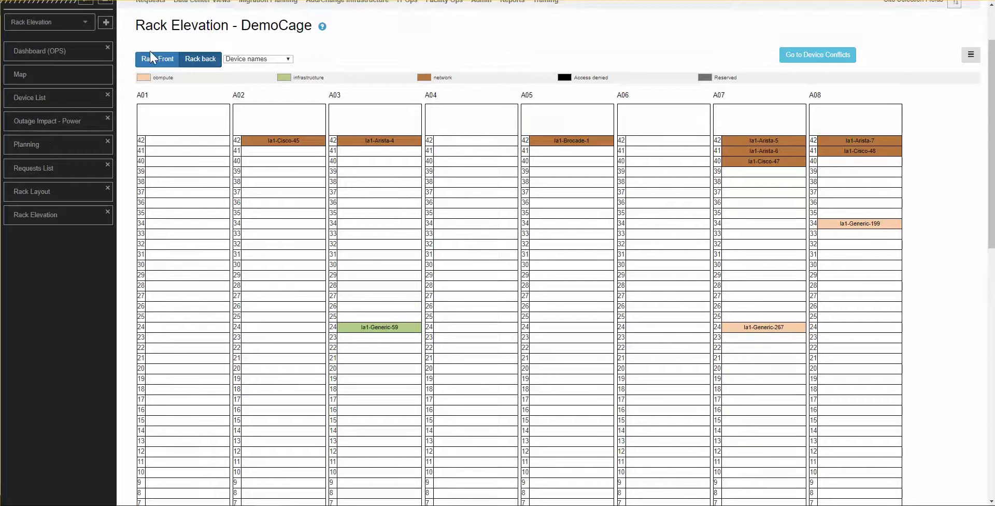
# Return to Rack Front so devices like la1-Generic-268 and la1-Dell-5 appear by name
pyautogui.click(150, 55)
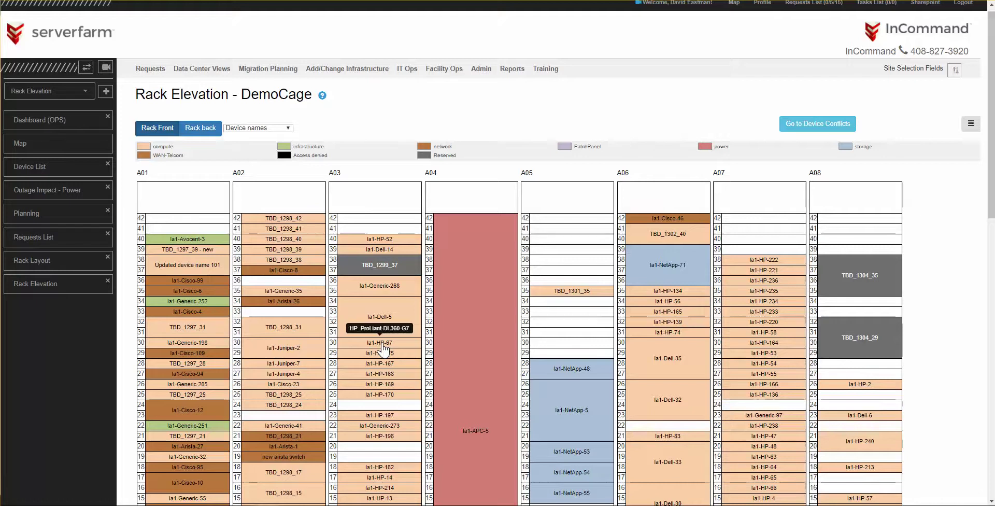
# Change the device display from Device names to Device front images and scroll the racks
pyautogui.click(284, 130)
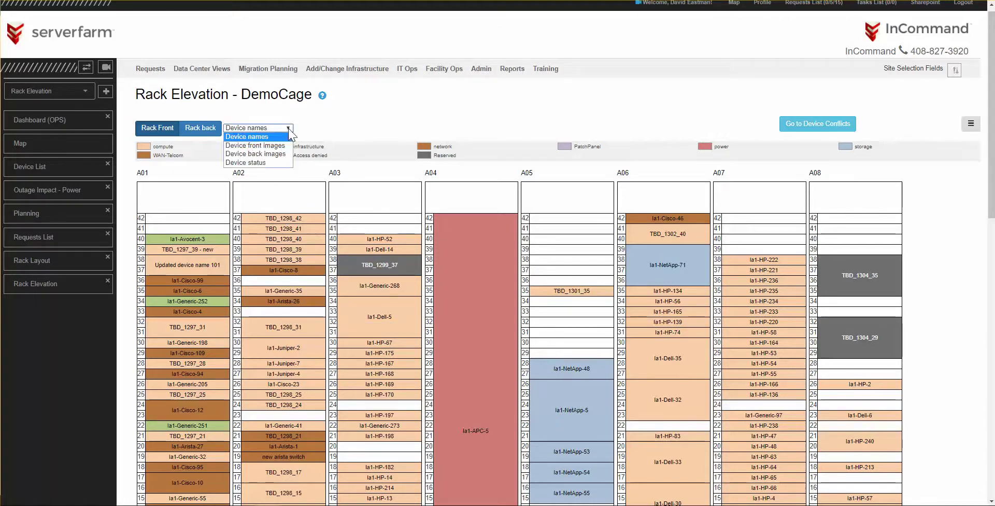
pyautogui.click(250, 147)
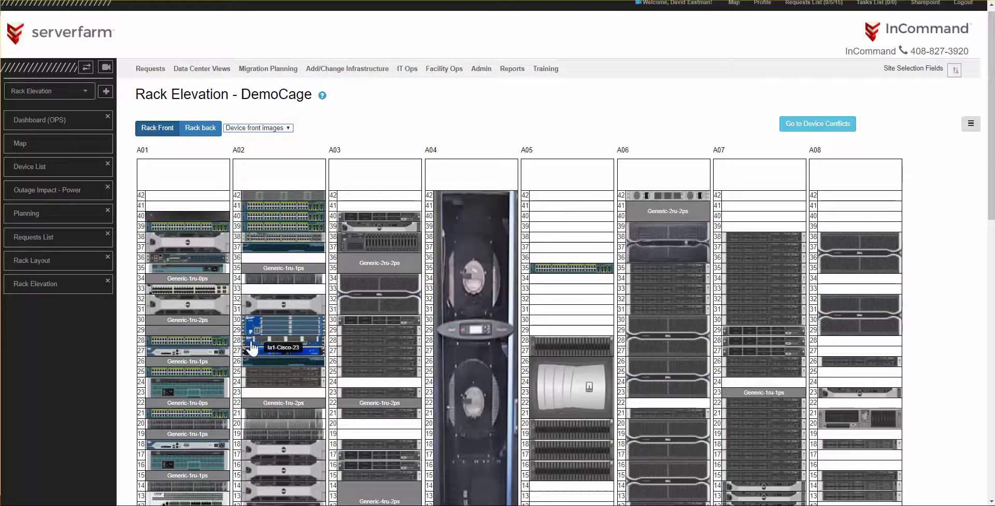
pyautogui.scroll(-3, 252, 348)
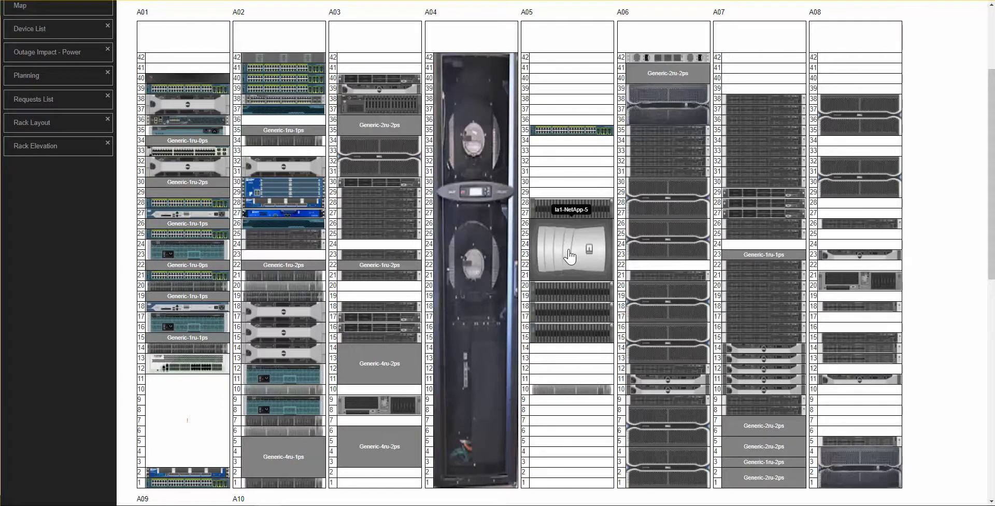
pyautogui.scroll(1, 538, 254)
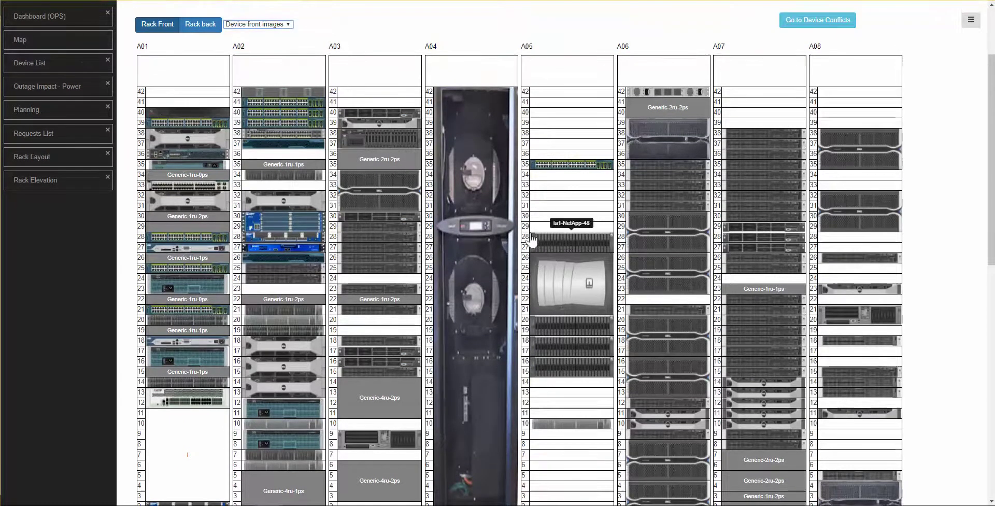
# Display devices as Device back images and scroll through the rear-panel racks
pyautogui.click(288, 24)
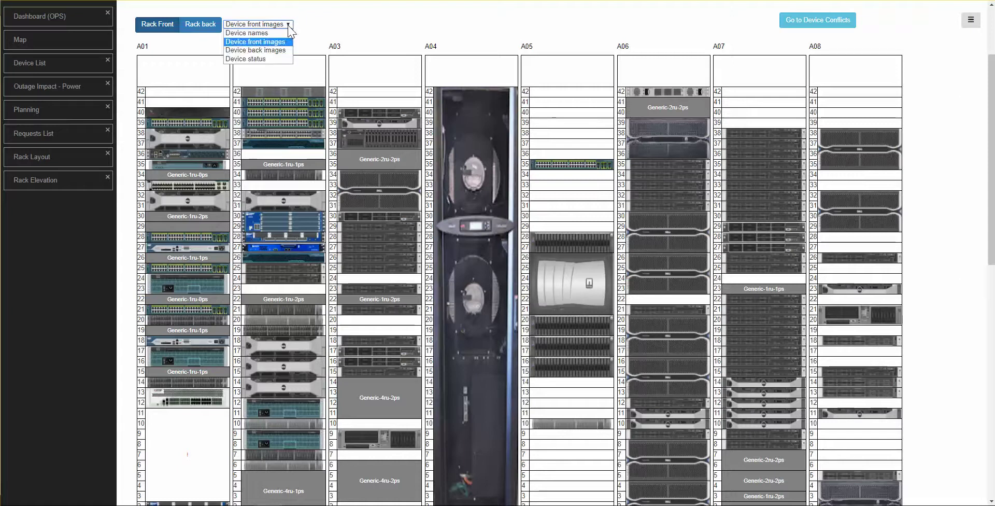
pyautogui.click(272, 56)
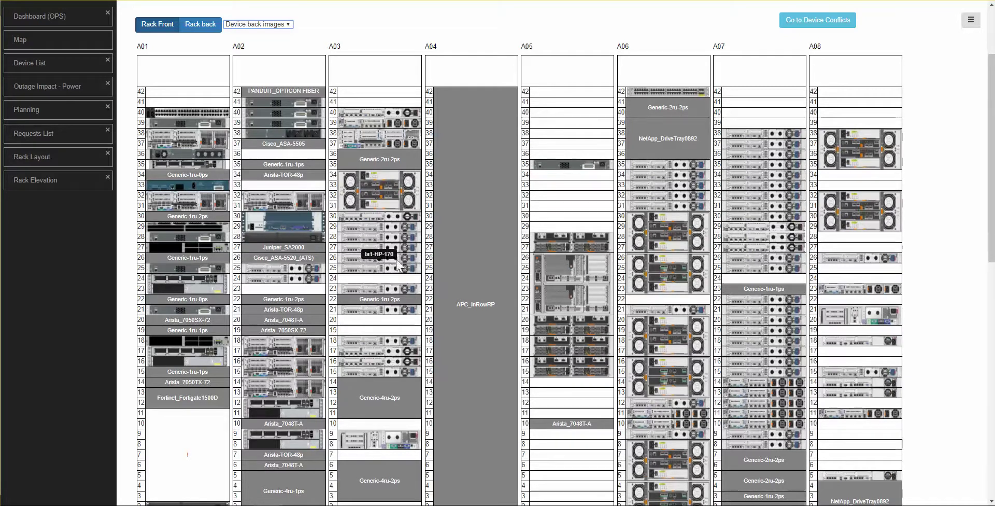
pyautogui.scroll(-2, 570, 305)
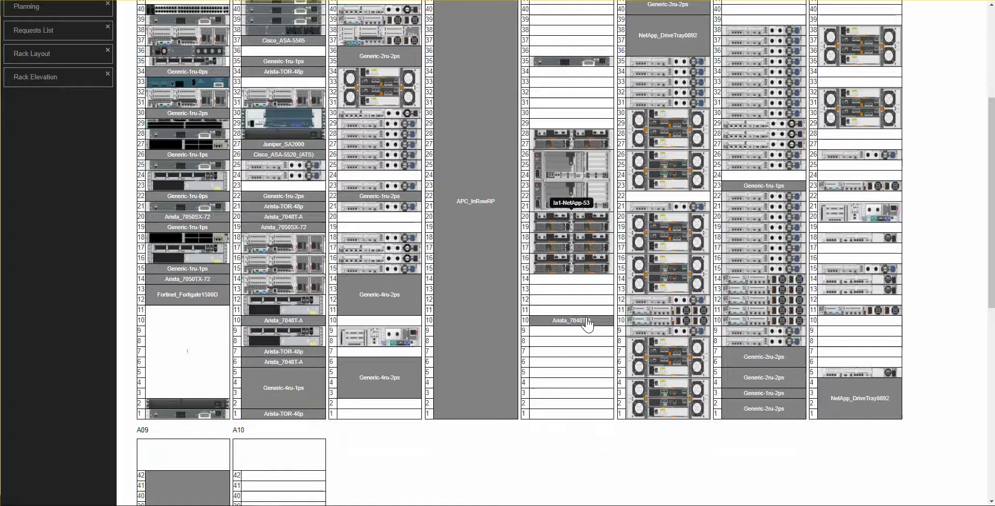
pyautogui.scroll(4, 587, 324)
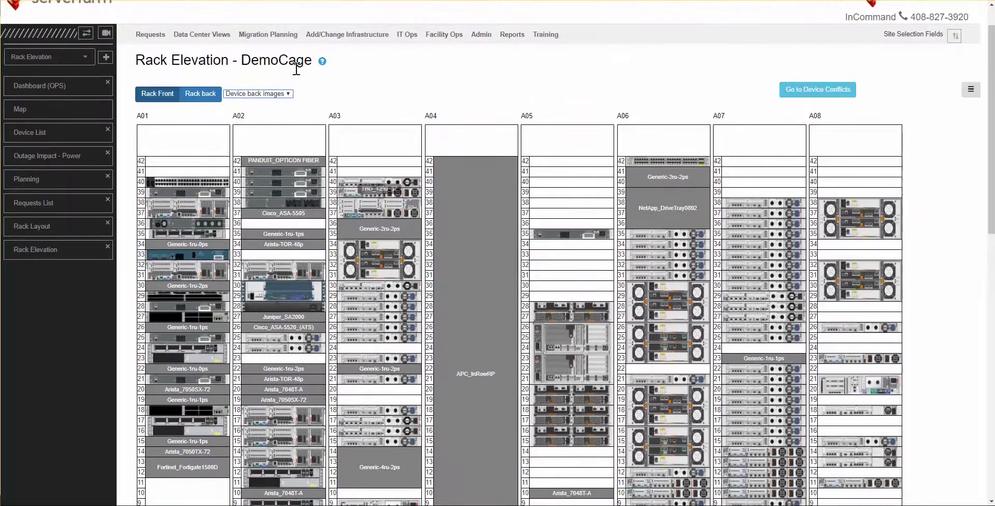
pyautogui.click(290, 92)
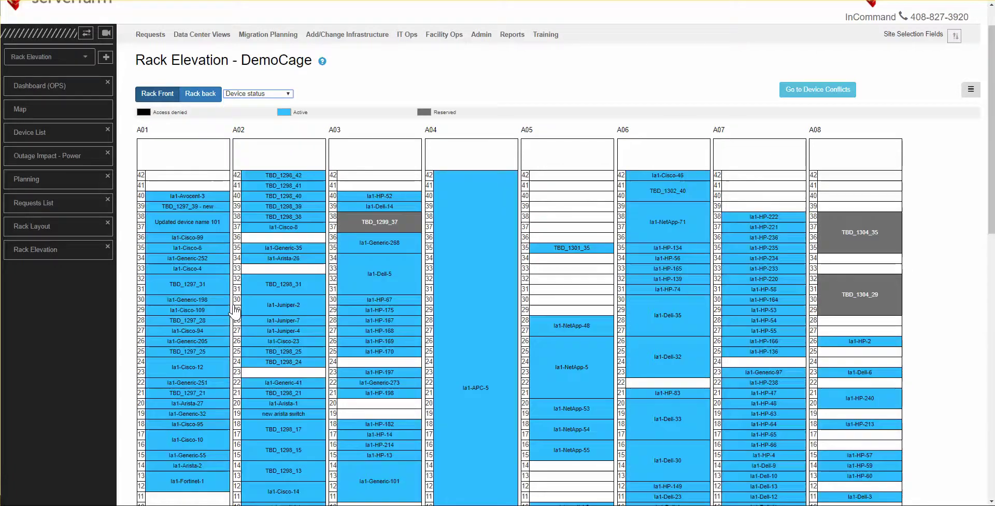
pyautogui.scroll(-1, 368, 299)
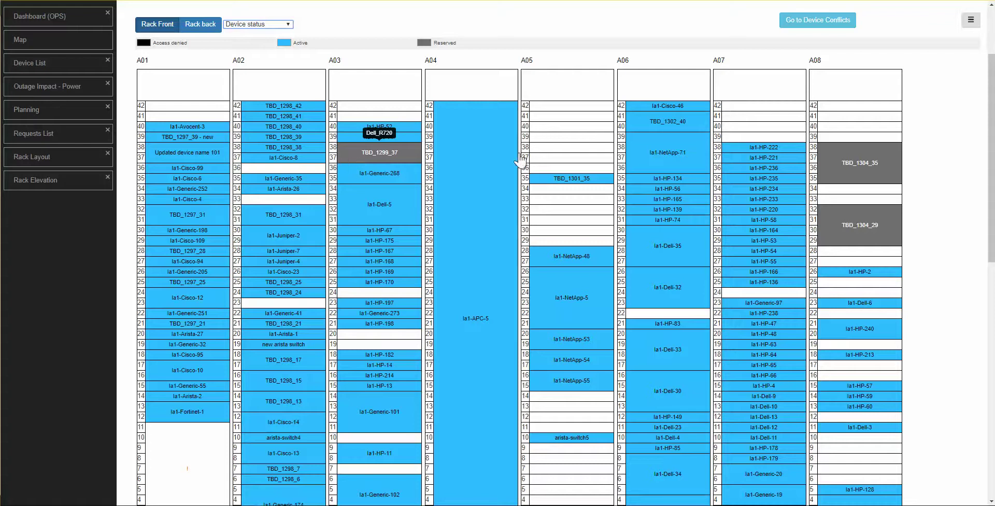
pyautogui.scroll(-3, 588, 305)
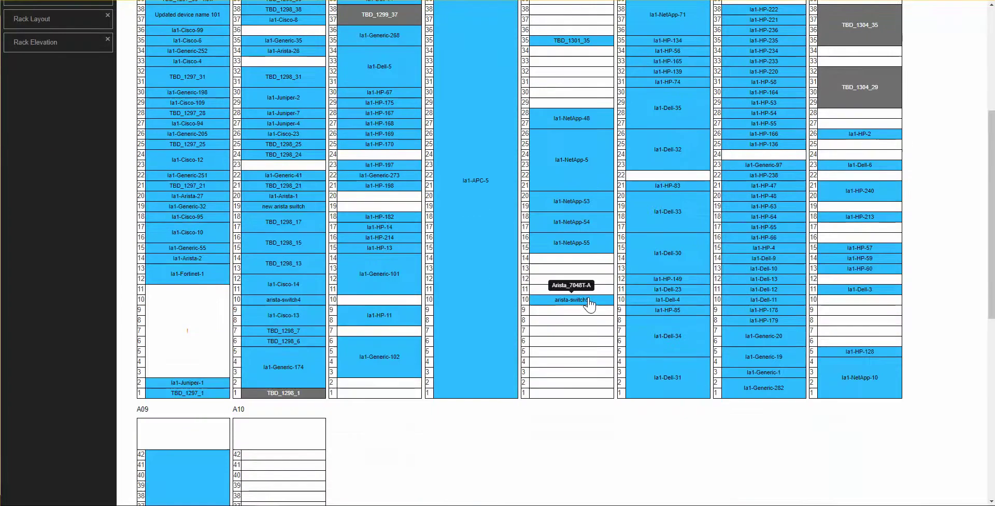
pyautogui.scroll(3, 588, 305)
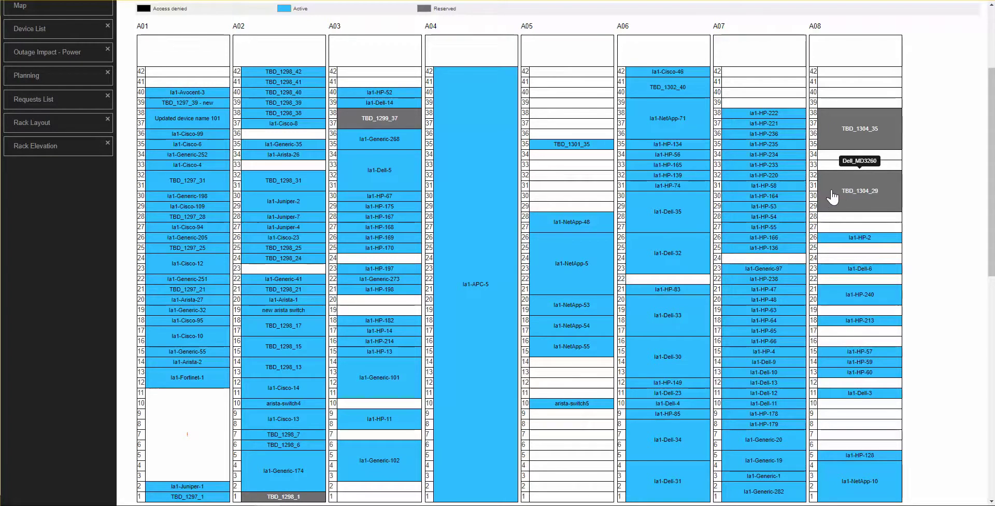
pyautogui.scroll(2, 450, 96)
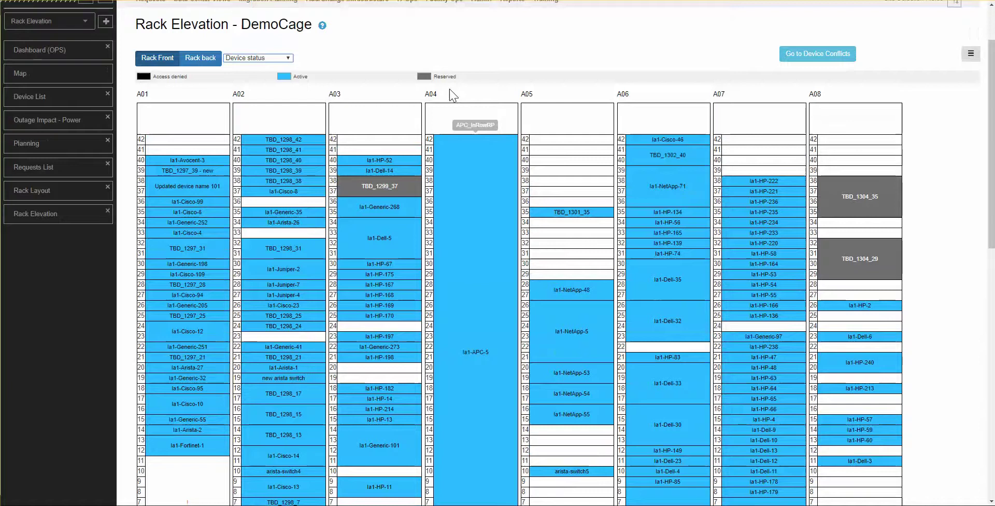
# Switch the rack display from Device status to Device front images
pyautogui.click(288, 59)
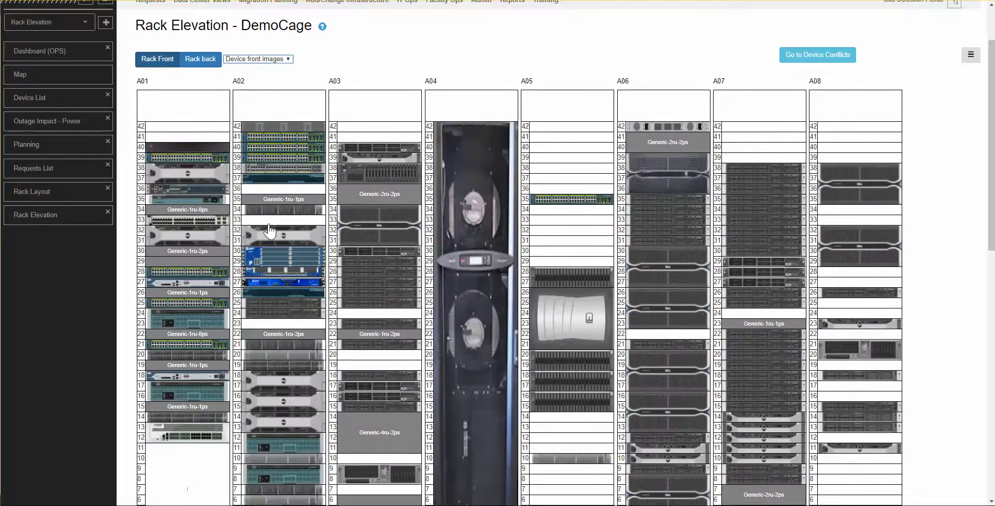
pyautogui.scroll(-3, 271, 228)
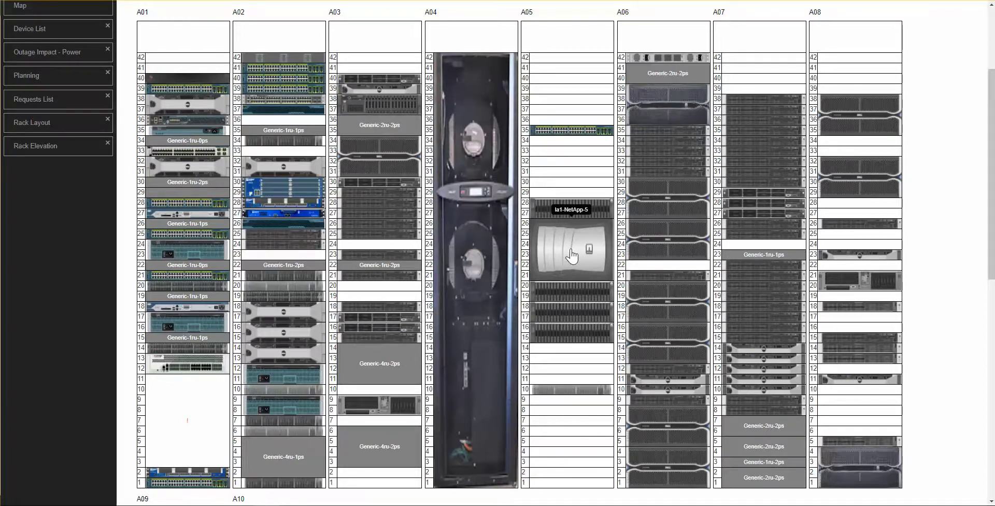
# Open la1-NetApp-5's details in rack A05 and review its images, circuits, cables and history
pyautogui.click(571, 255)
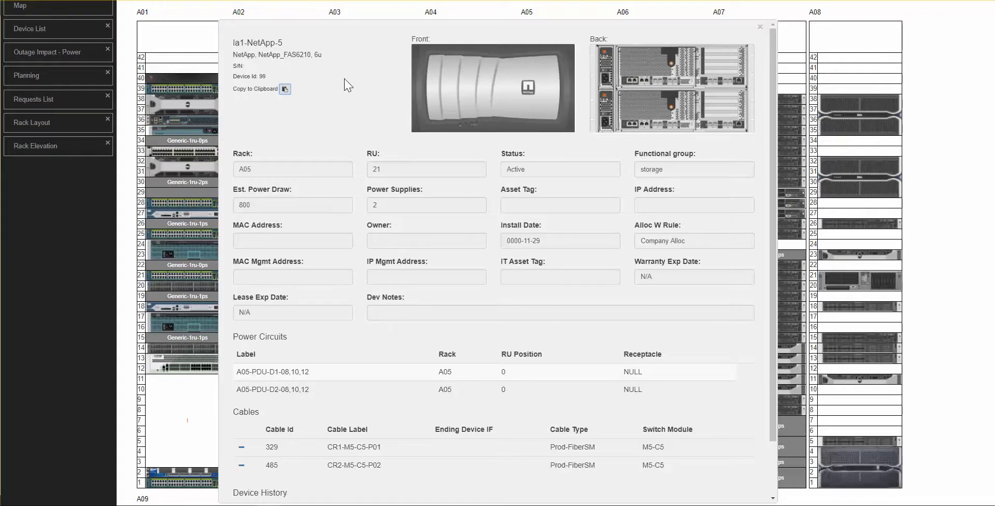
pyautogui.moveTo(729, 105)
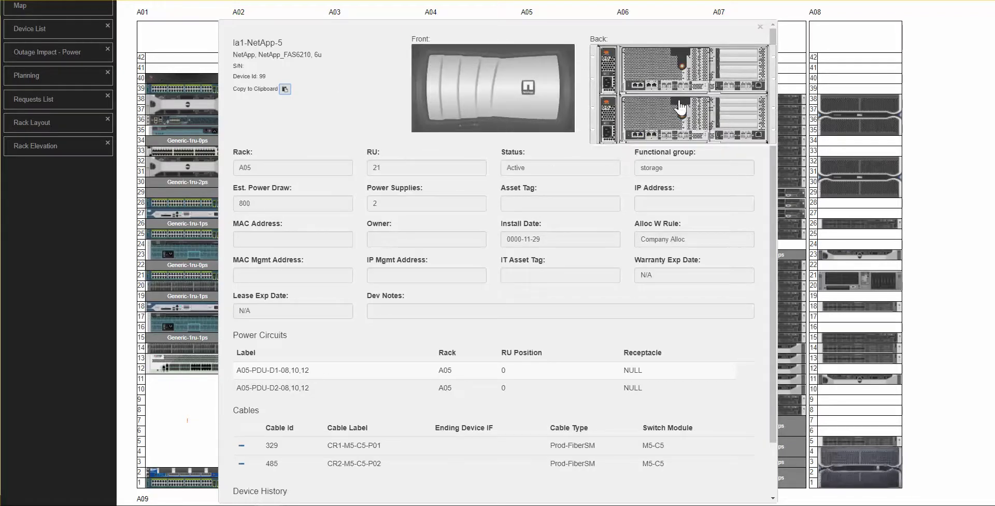
pyautogui.moveTo(524, 106)
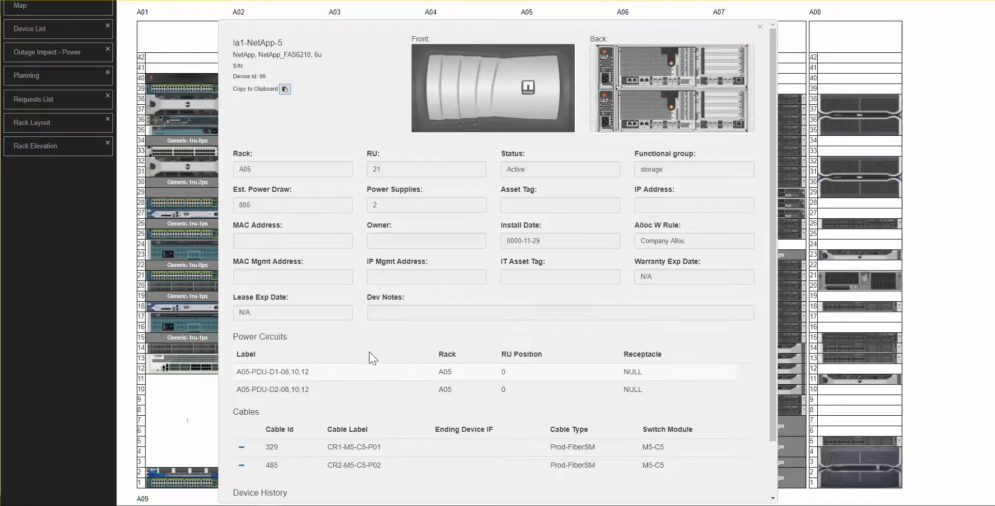
pyautogui.scroll(-2, 373, 357)
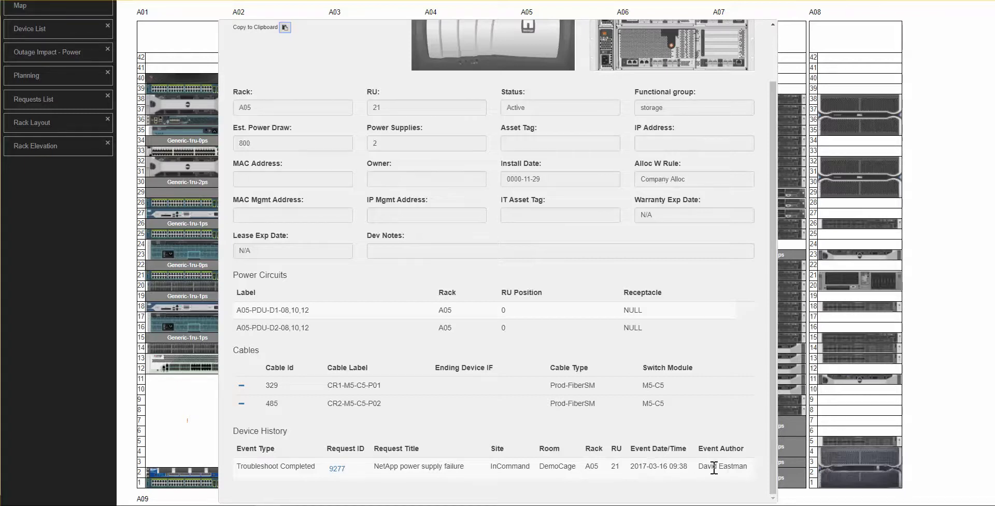
pyautogui.scroll(2, 482, 386)
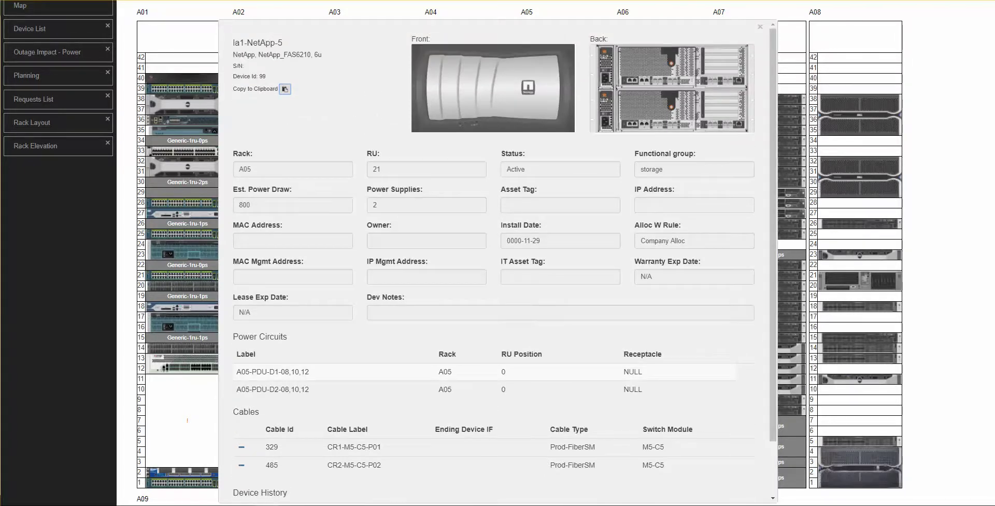
# Close the la1-NetApp-5 details and load the next batch of racks
pyautogui.click(761, 28)
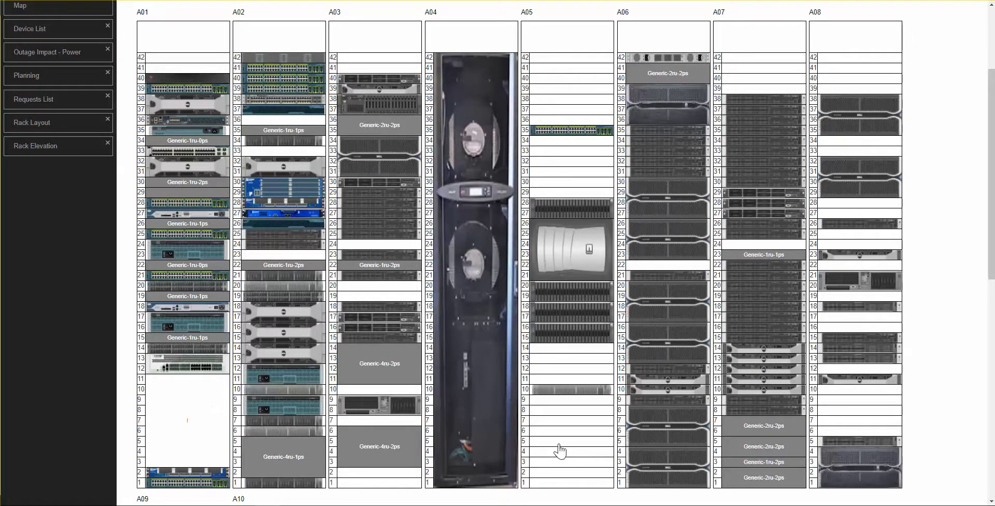
pyautogui.scroll(1, 561, 451)
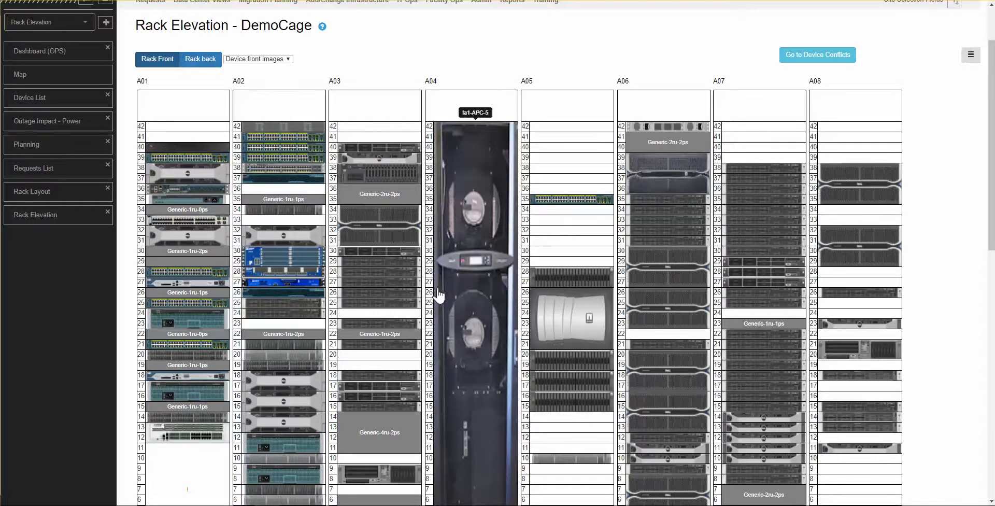
pyautogui.scroll(-5, 578, 249)
pyautogui.scroll(-5, 578, 249)
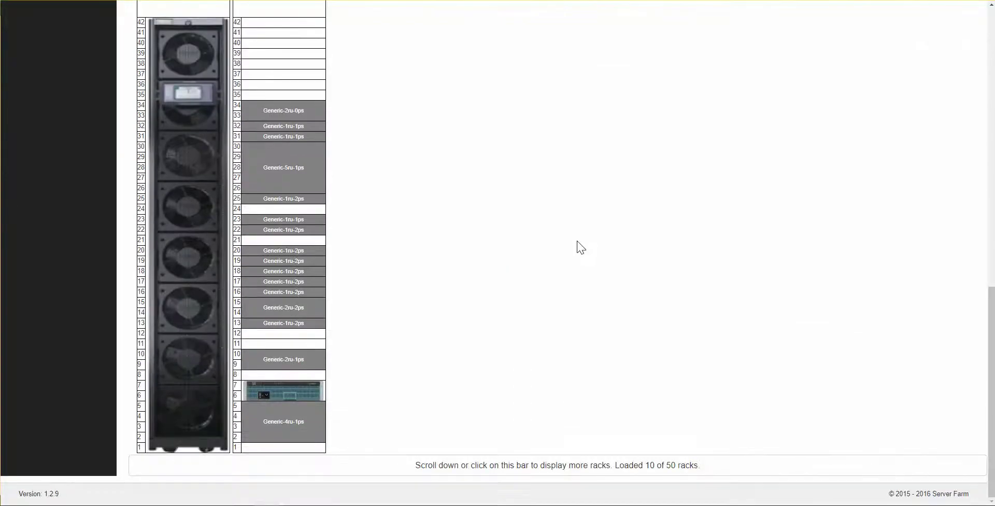
pyautogui.click(461, 465)
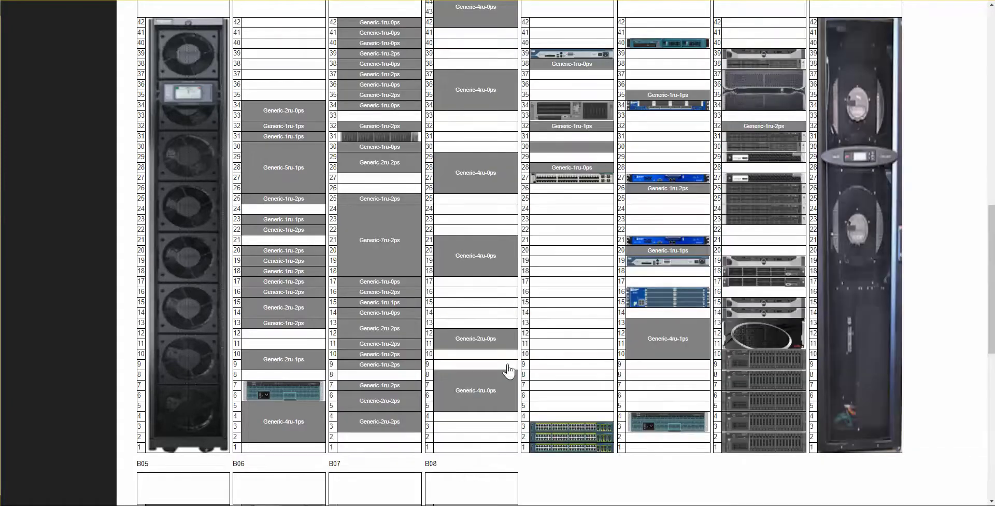
# Load another batch so 30 of the 50 racks, including rows B and C01–C06, show
pyautogui.scroll(2, 518, 273)
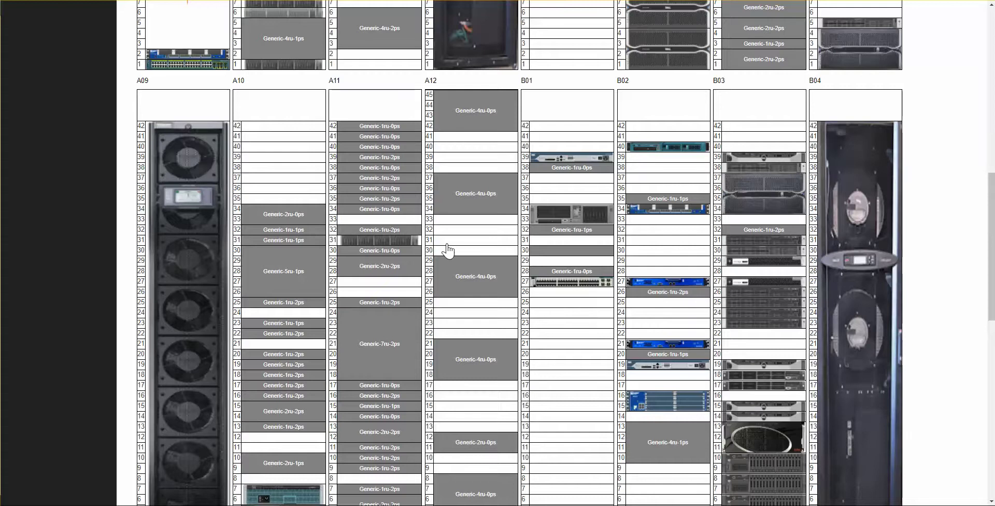
pyautogui.scroll(-5, 448, 251)
pyautogui.scroll(-5, 450, 248)
pyautogui.scroll(-1, 444, 245)
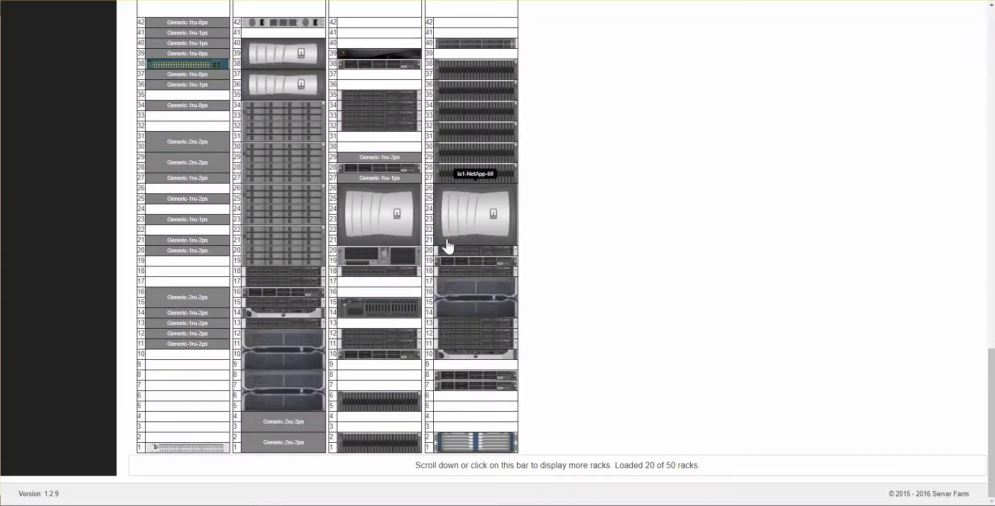
pyautogui.click(562, 474)
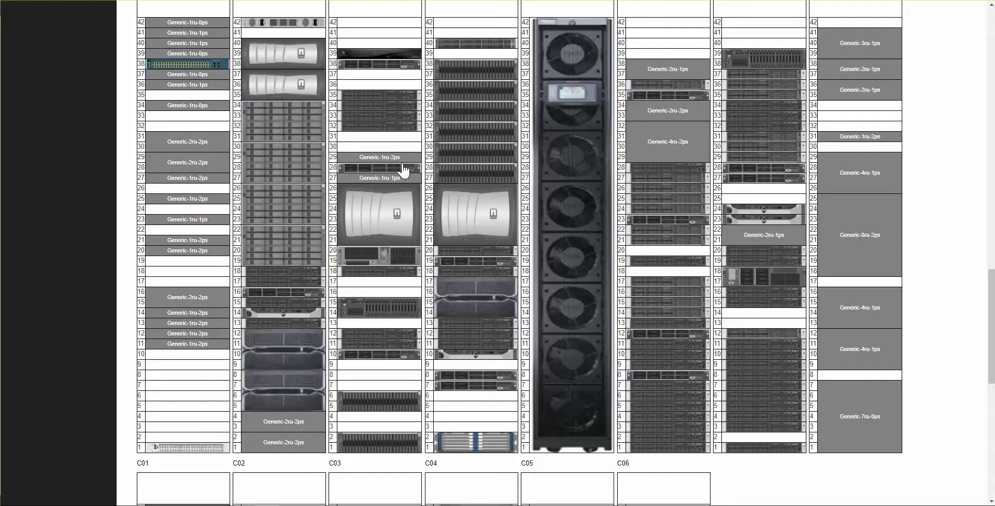
pyautogui.scroll(-8, 403, 170)
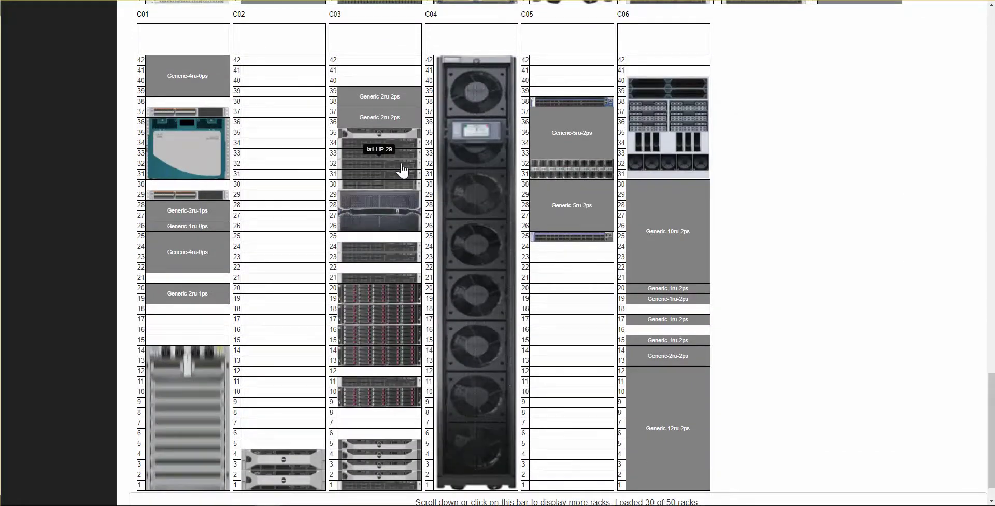
pyautogui.moveTo(988, 437); pyautogui.dragTo(991, 62)
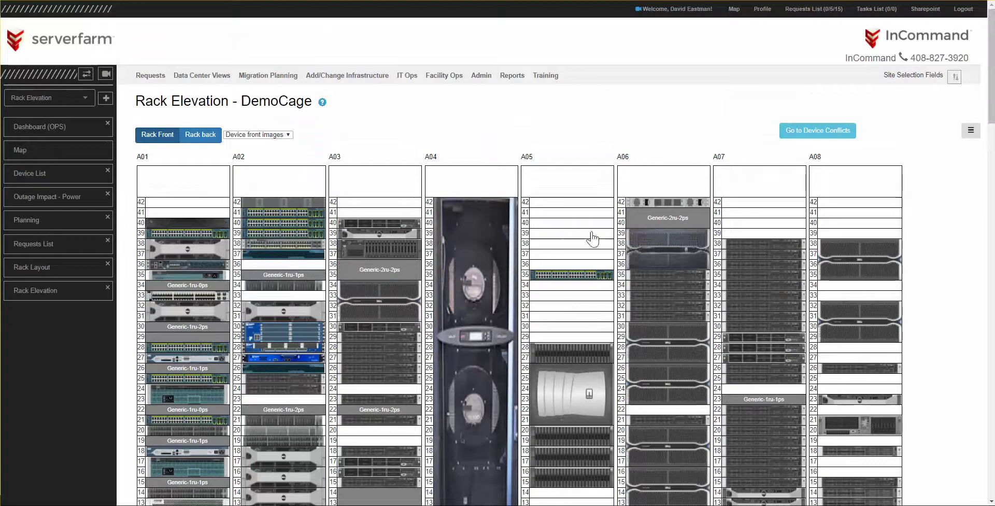
# Leave the DemoCage rack elevation for the North America site map
pyautogui.scroll(-1, 558, 240)
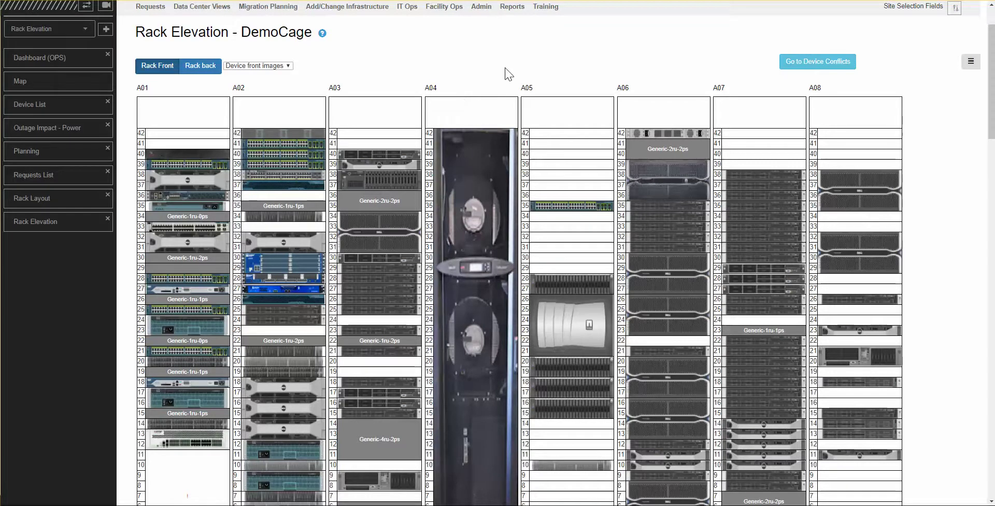
pyautogui.scroll(1, 507, 71)
pyautogui.click(487, 76)
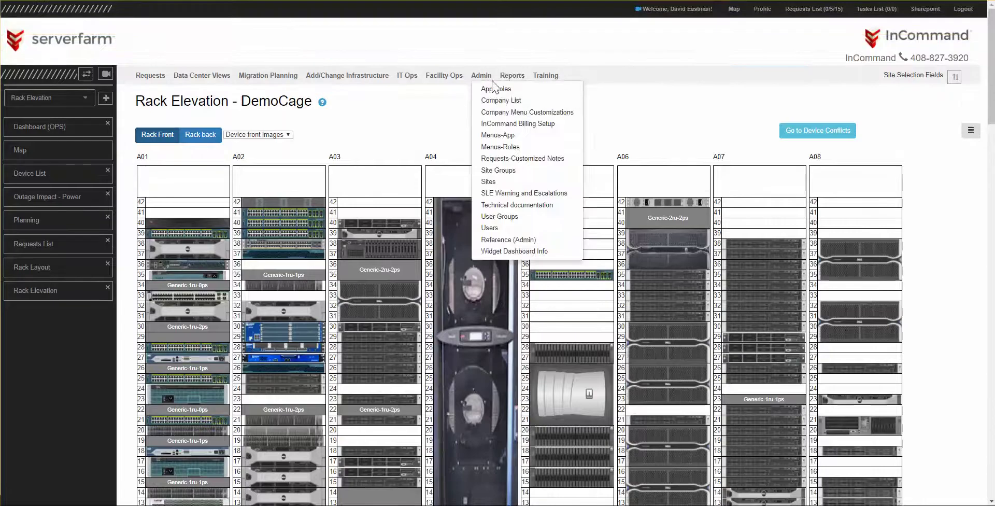
pyautogui.click(735, 10)
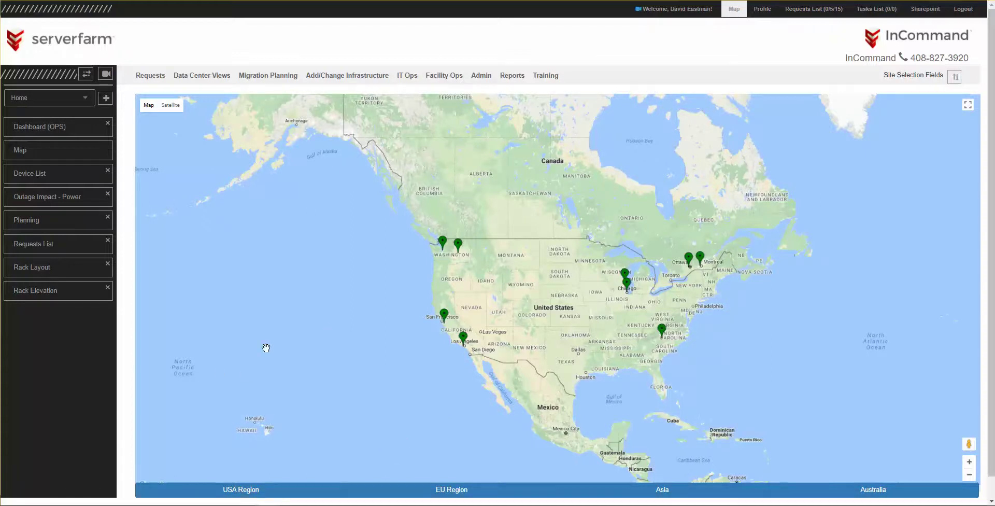